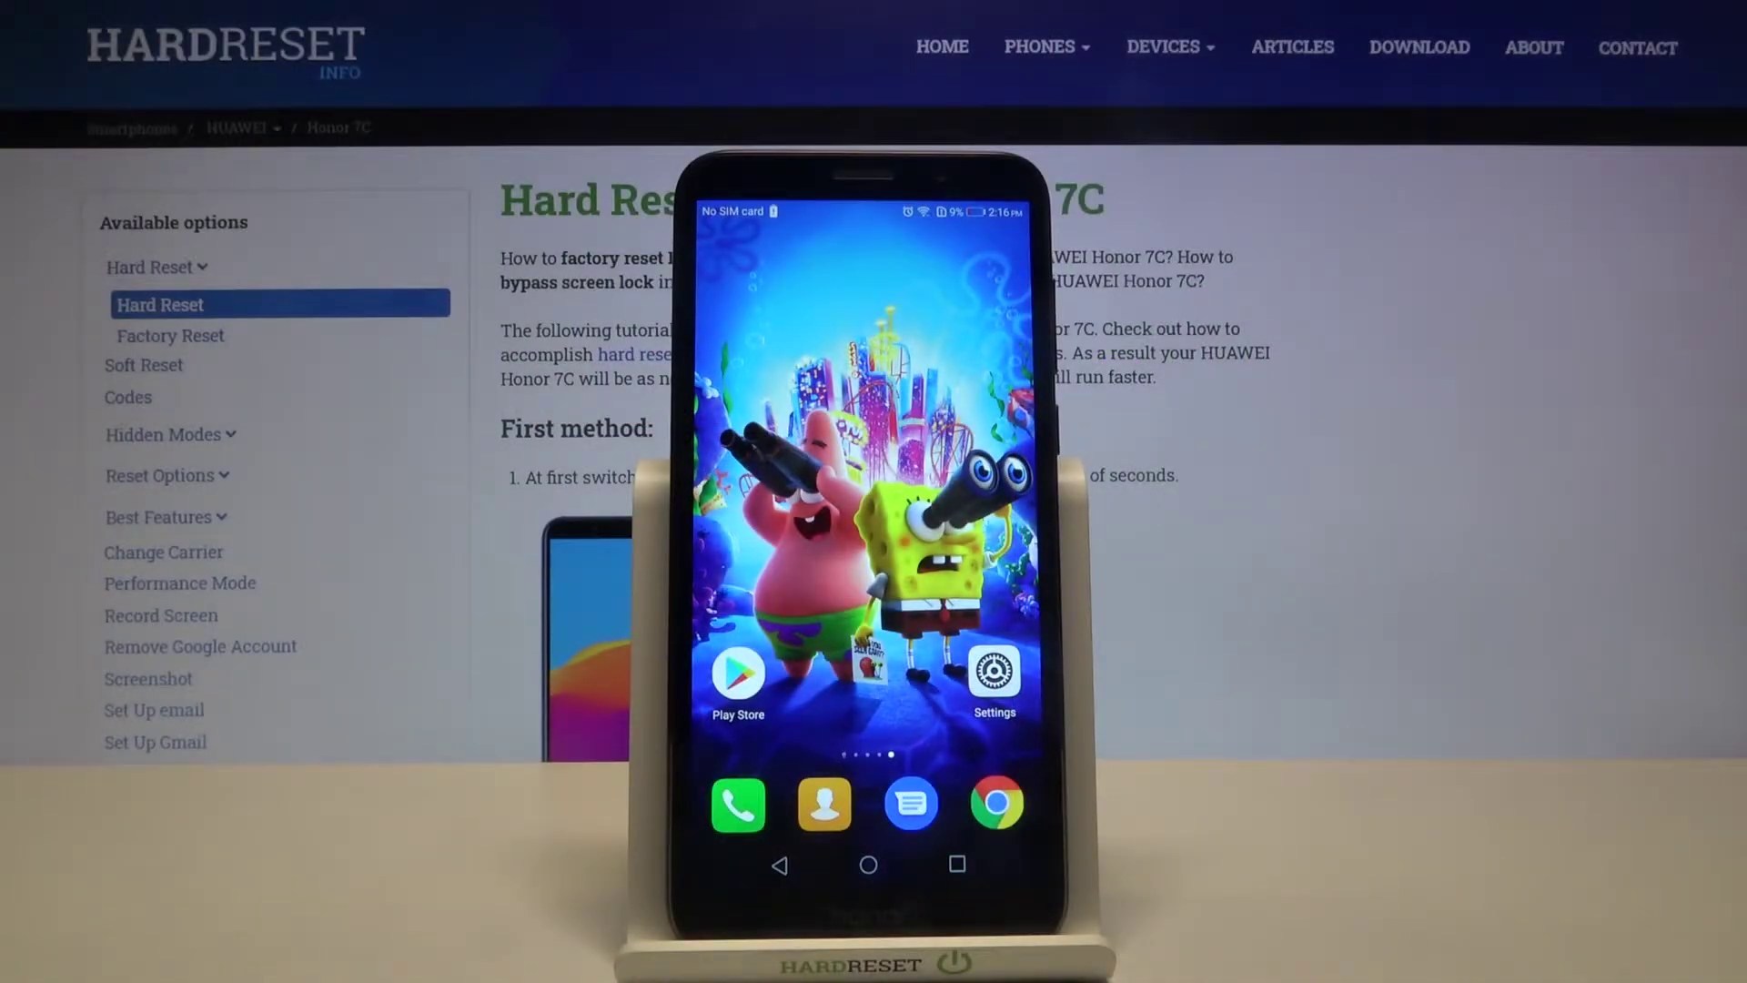
- Reach the Storage Cleaner scan from Settings, reporting 127 MB of removable junk
{"action": "left_click", "coordinate": [993, 672]}
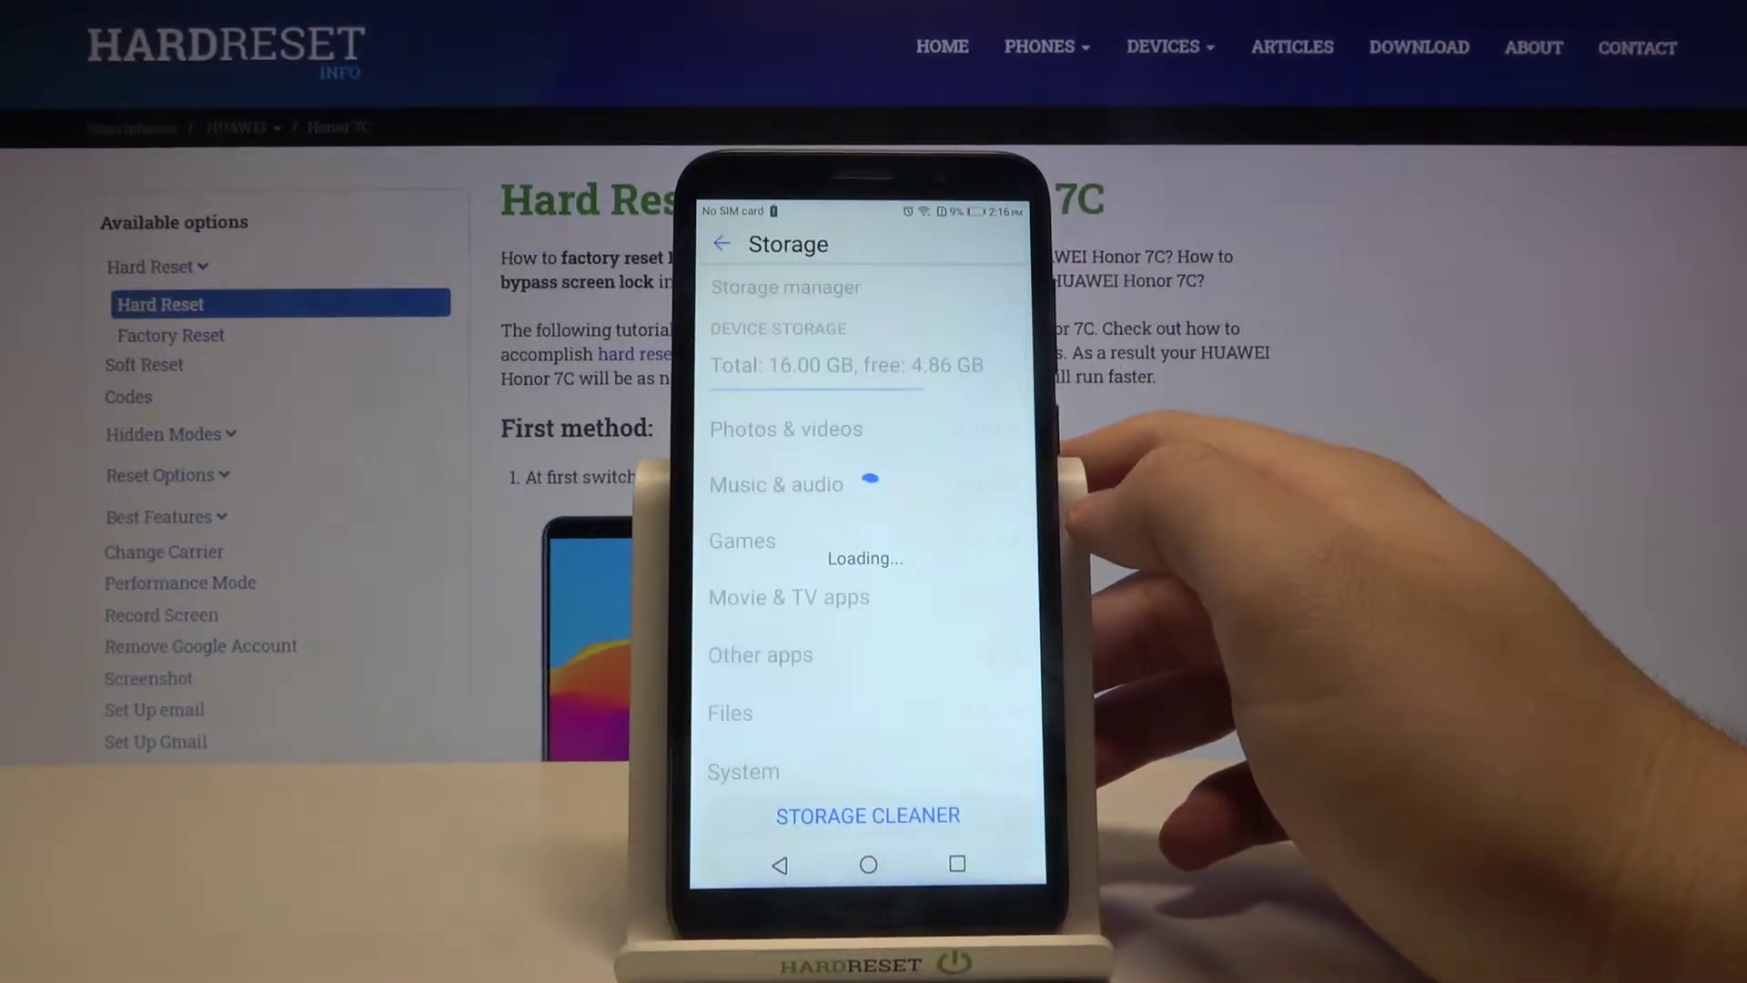
{"action": "left_click", "coordinate": [868, 815]}
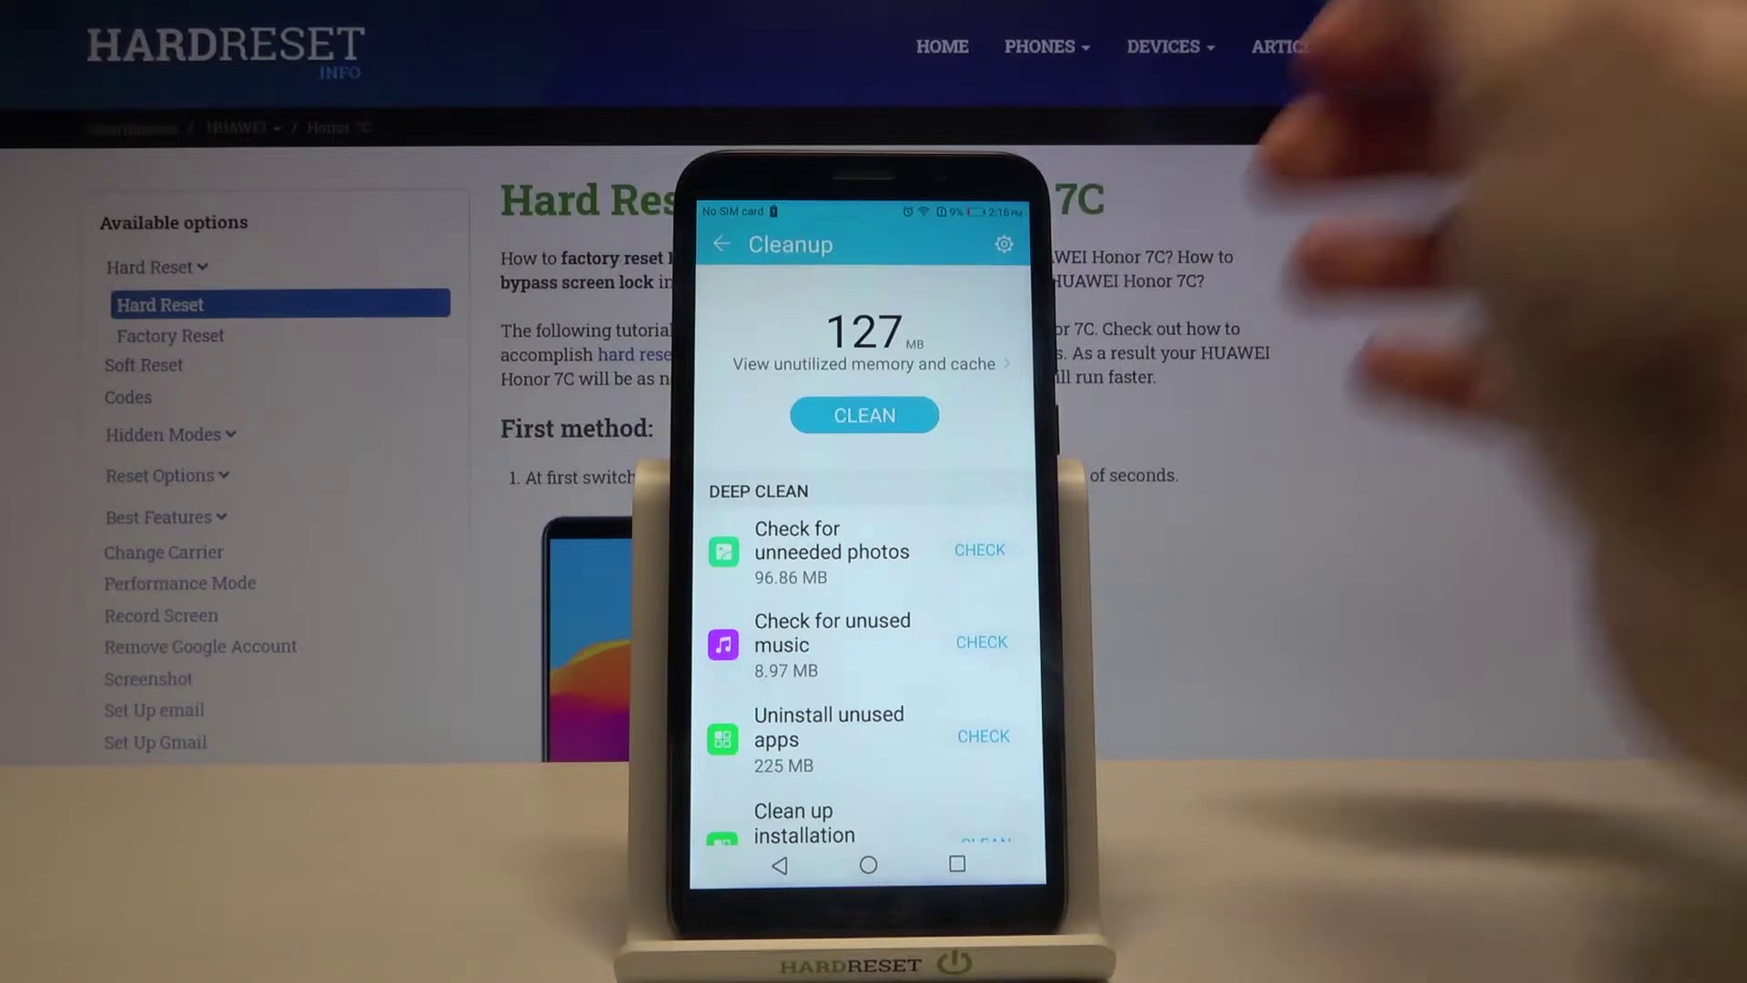
{"action": "scroll", "coordinate": [868, 574], "scroll_direction": "down", "scroll_amount": 1}
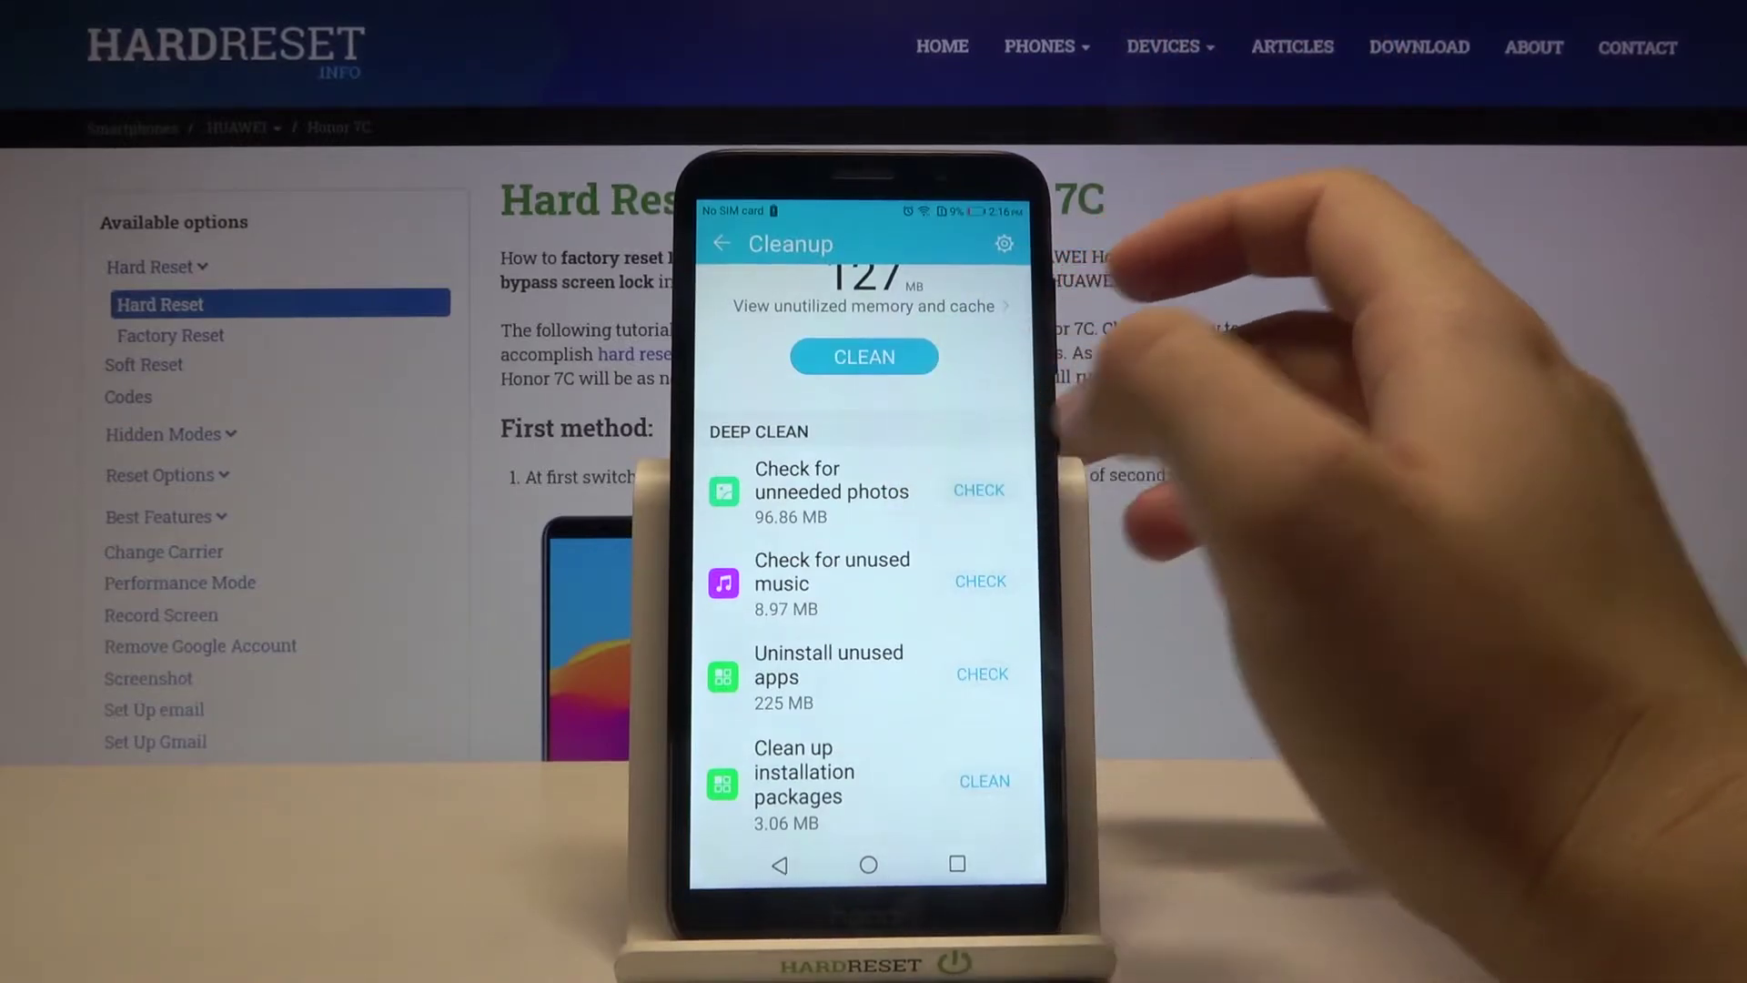
{"action": "left_click", "coordinate": [980, 491]}
{"action": "left_click", "coordinate": [956, 297]}
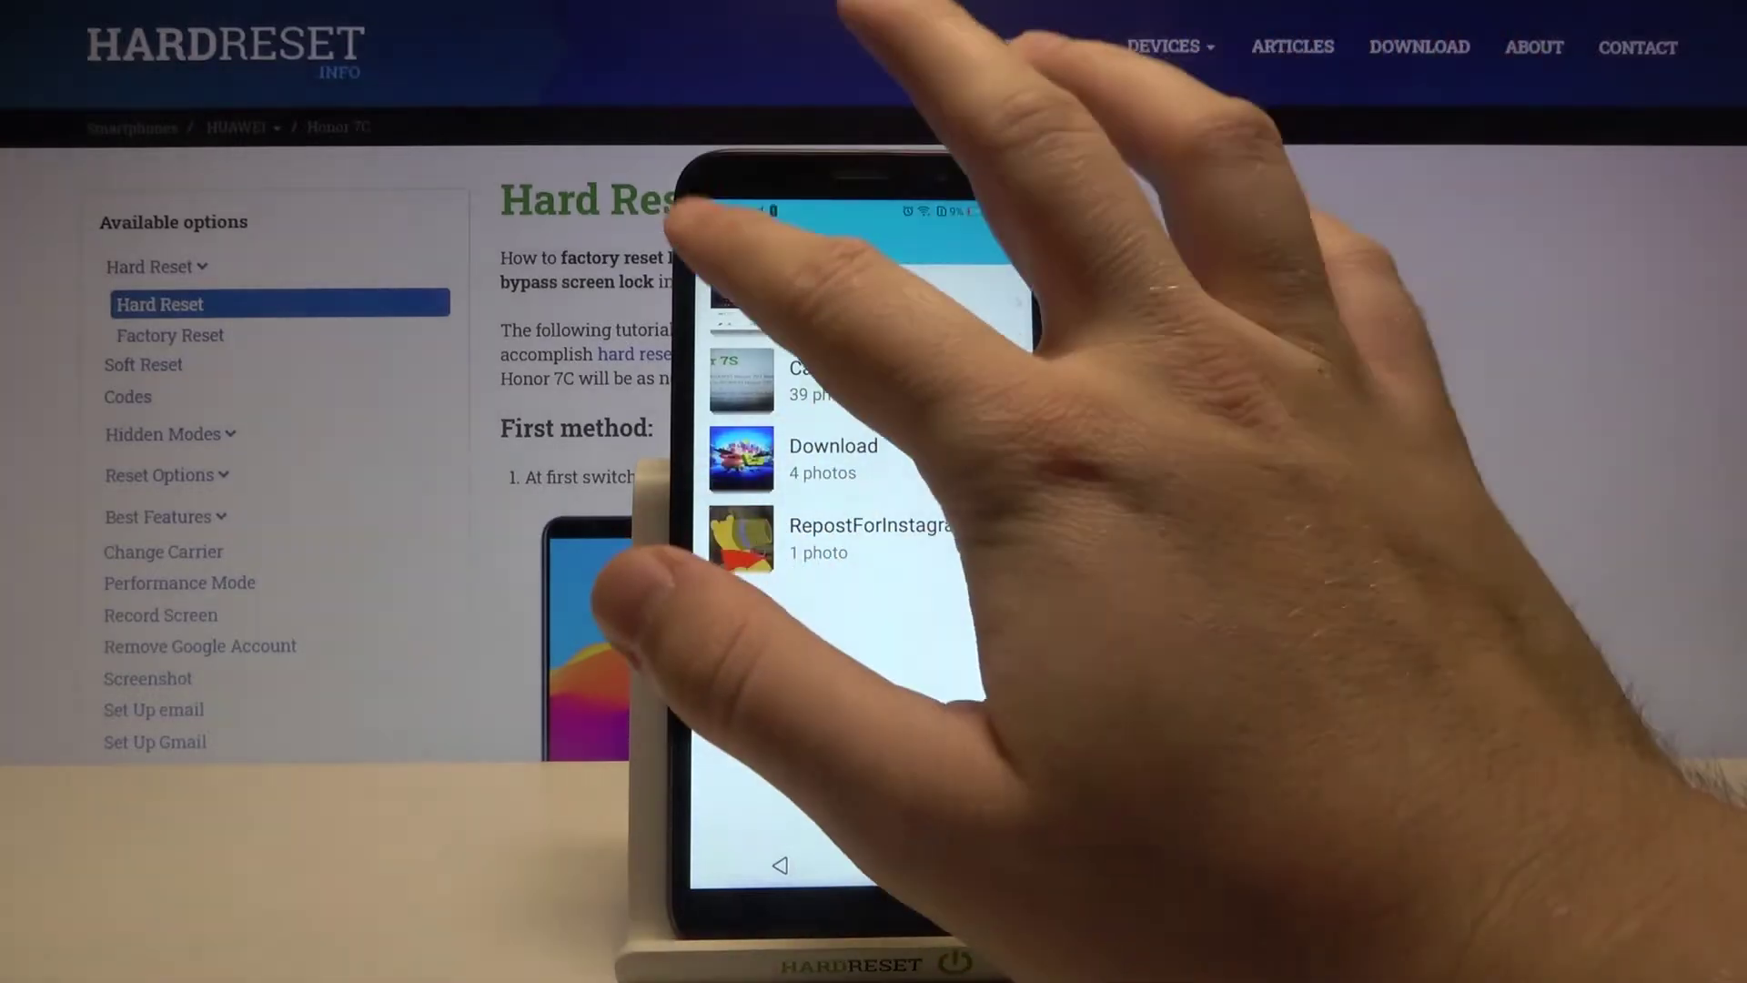
{"action": "left_click", "coordinate": [721, 243]}
{"action": "left_click", "coordinate": [721, 243]}
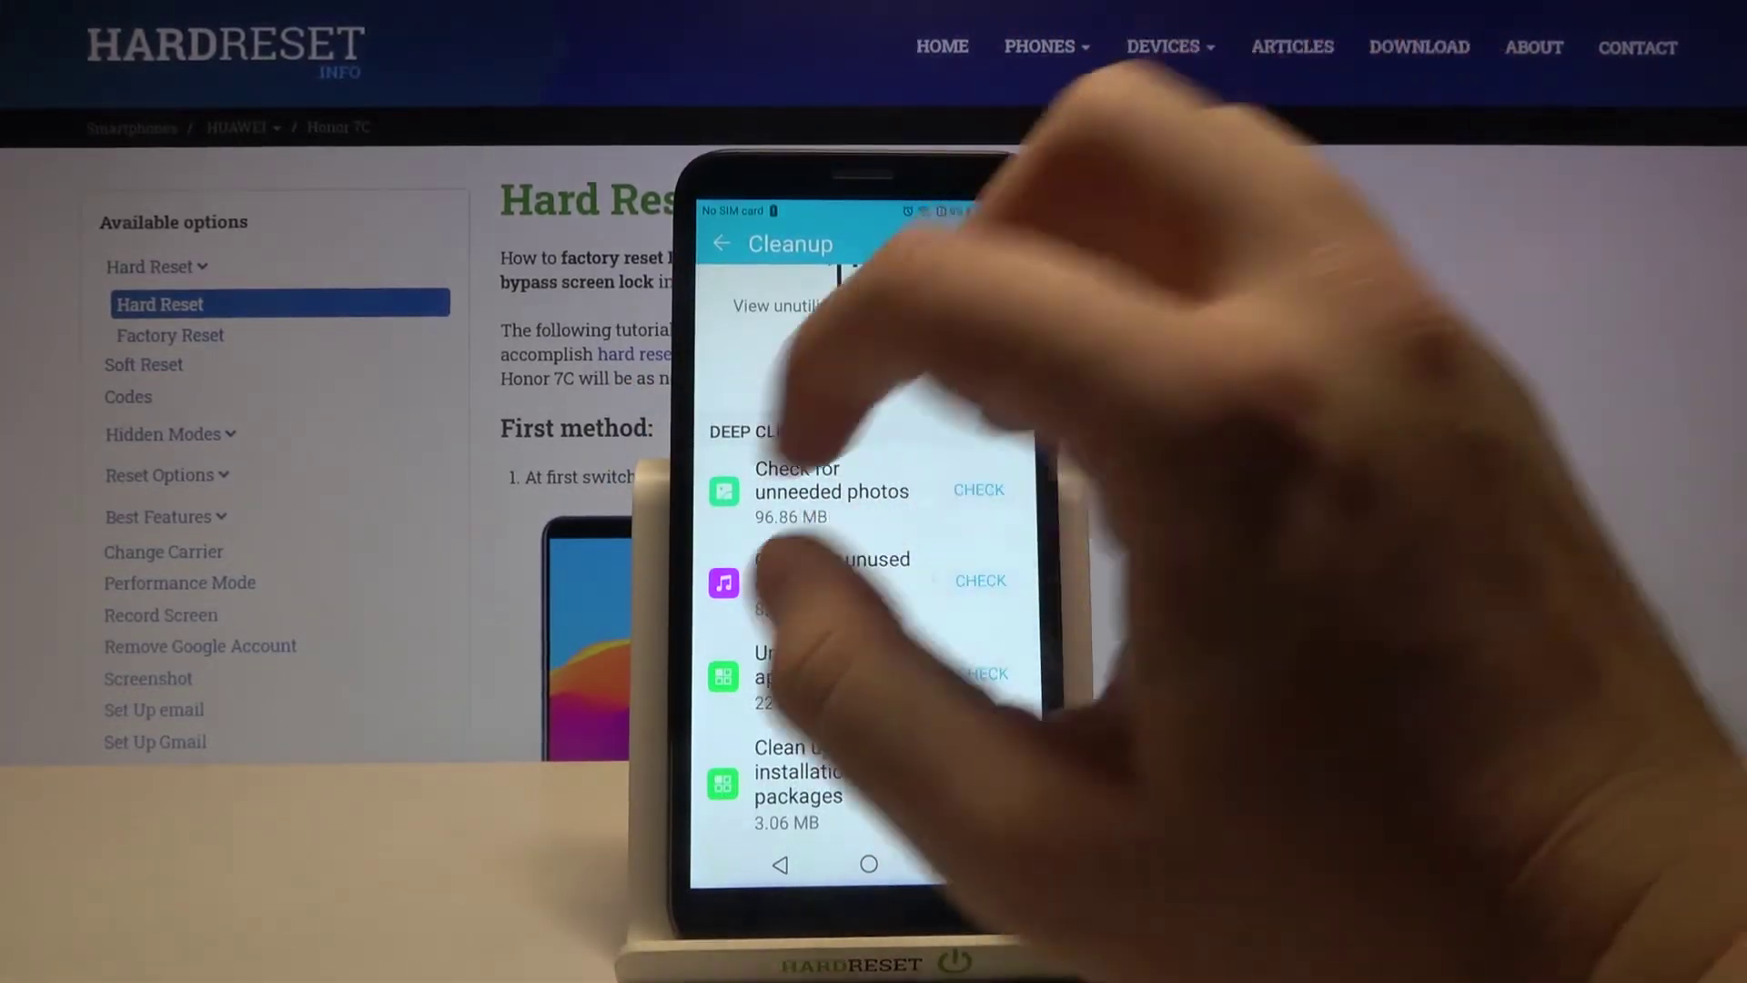
{"action": "left_click", "coordinate": [980, 549]}
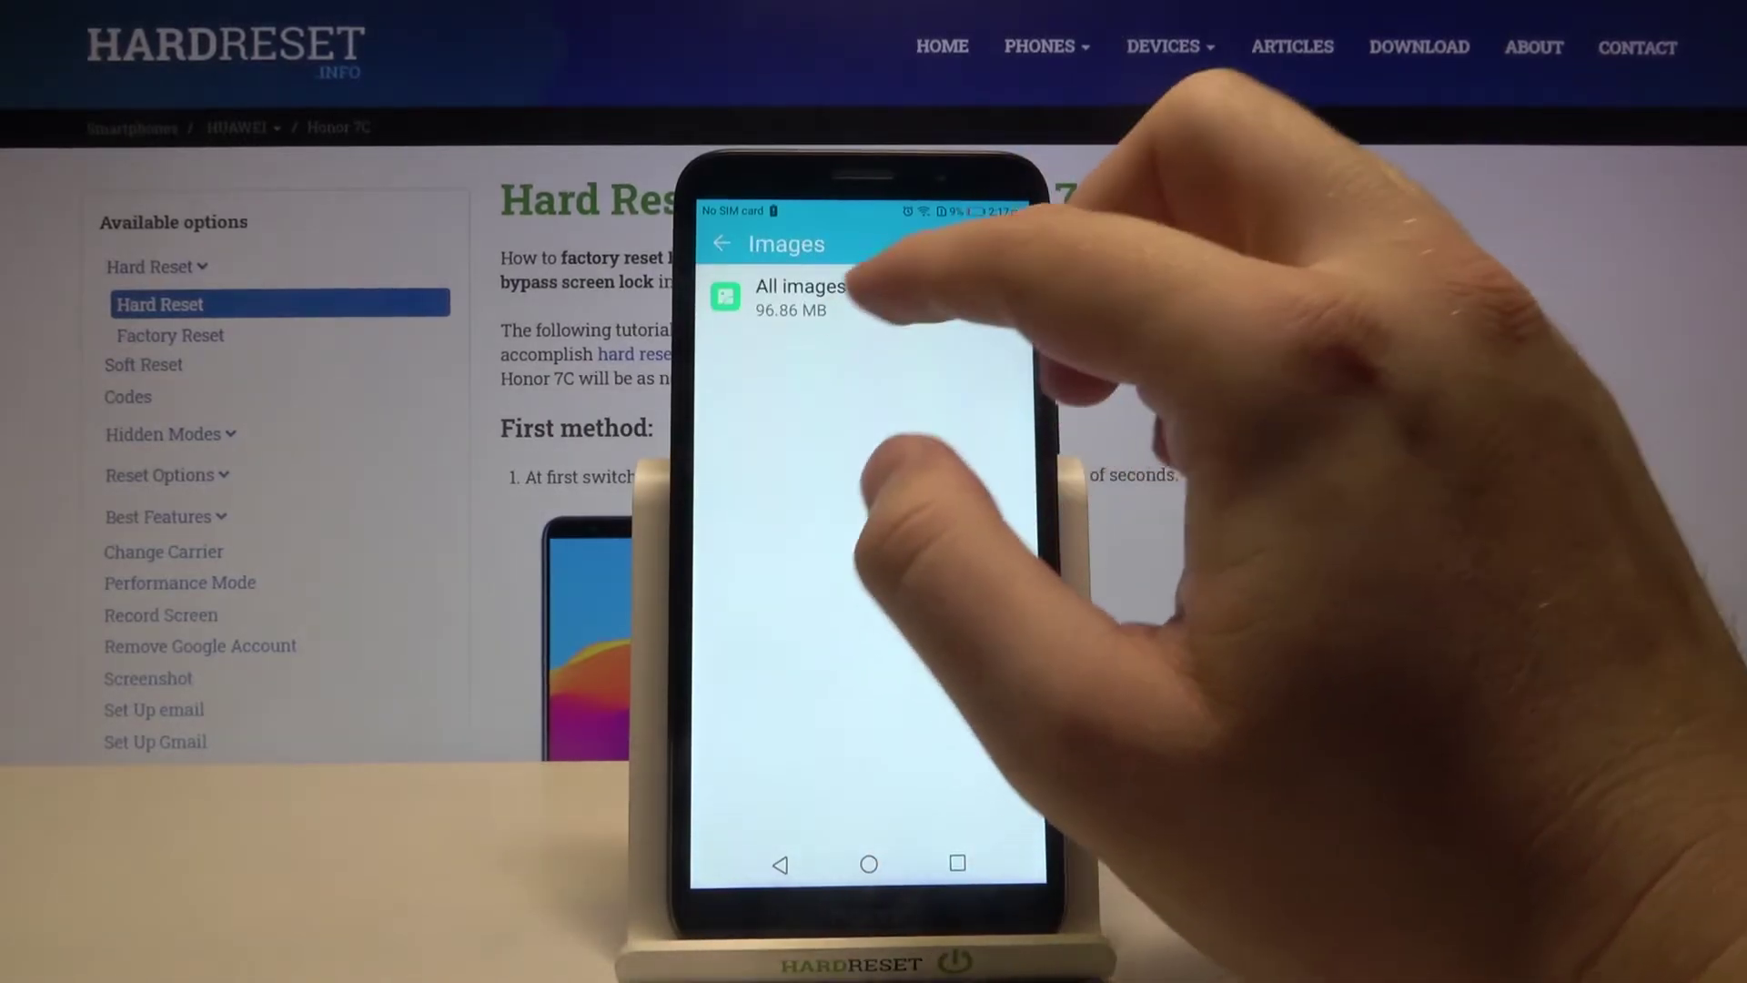
{"action": "left_click", "coordinate": [801, 294]}
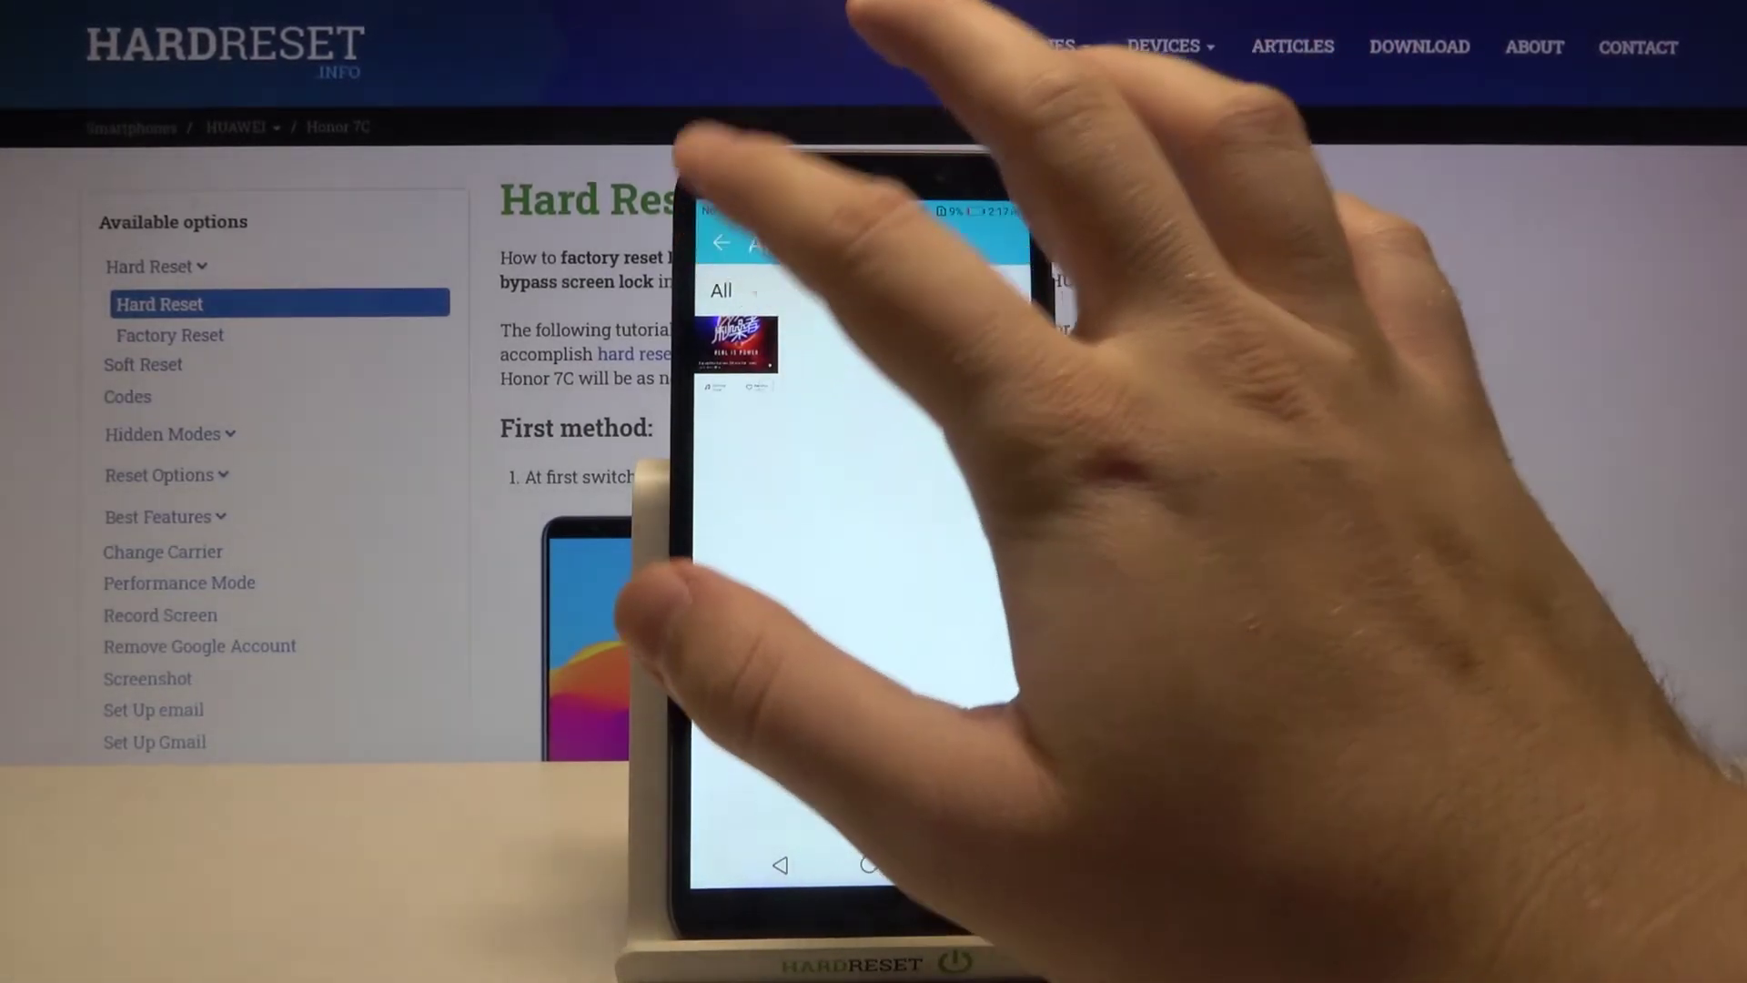
{"action": "left_click", "coordinate": [721, 243]}
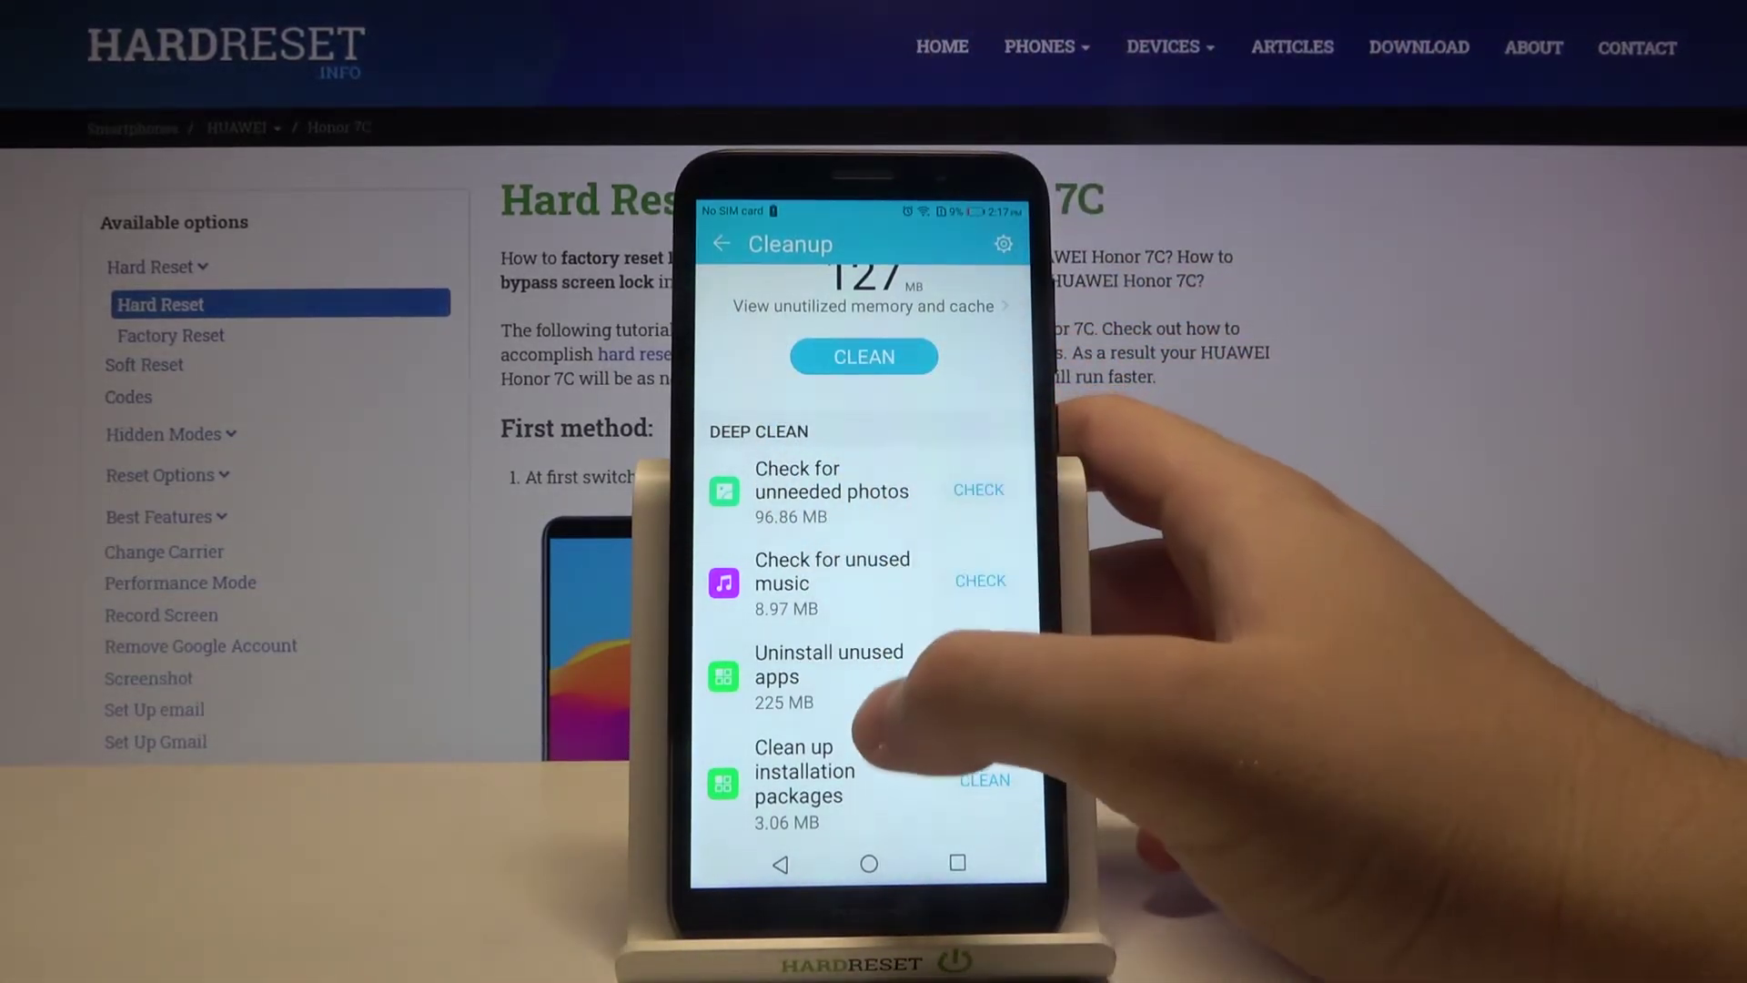
- Deselect Internal storage in the junk details and clean the remaining 93.50 MB of system cache
{"action": "left_click", "coordinate": [864, 305]}
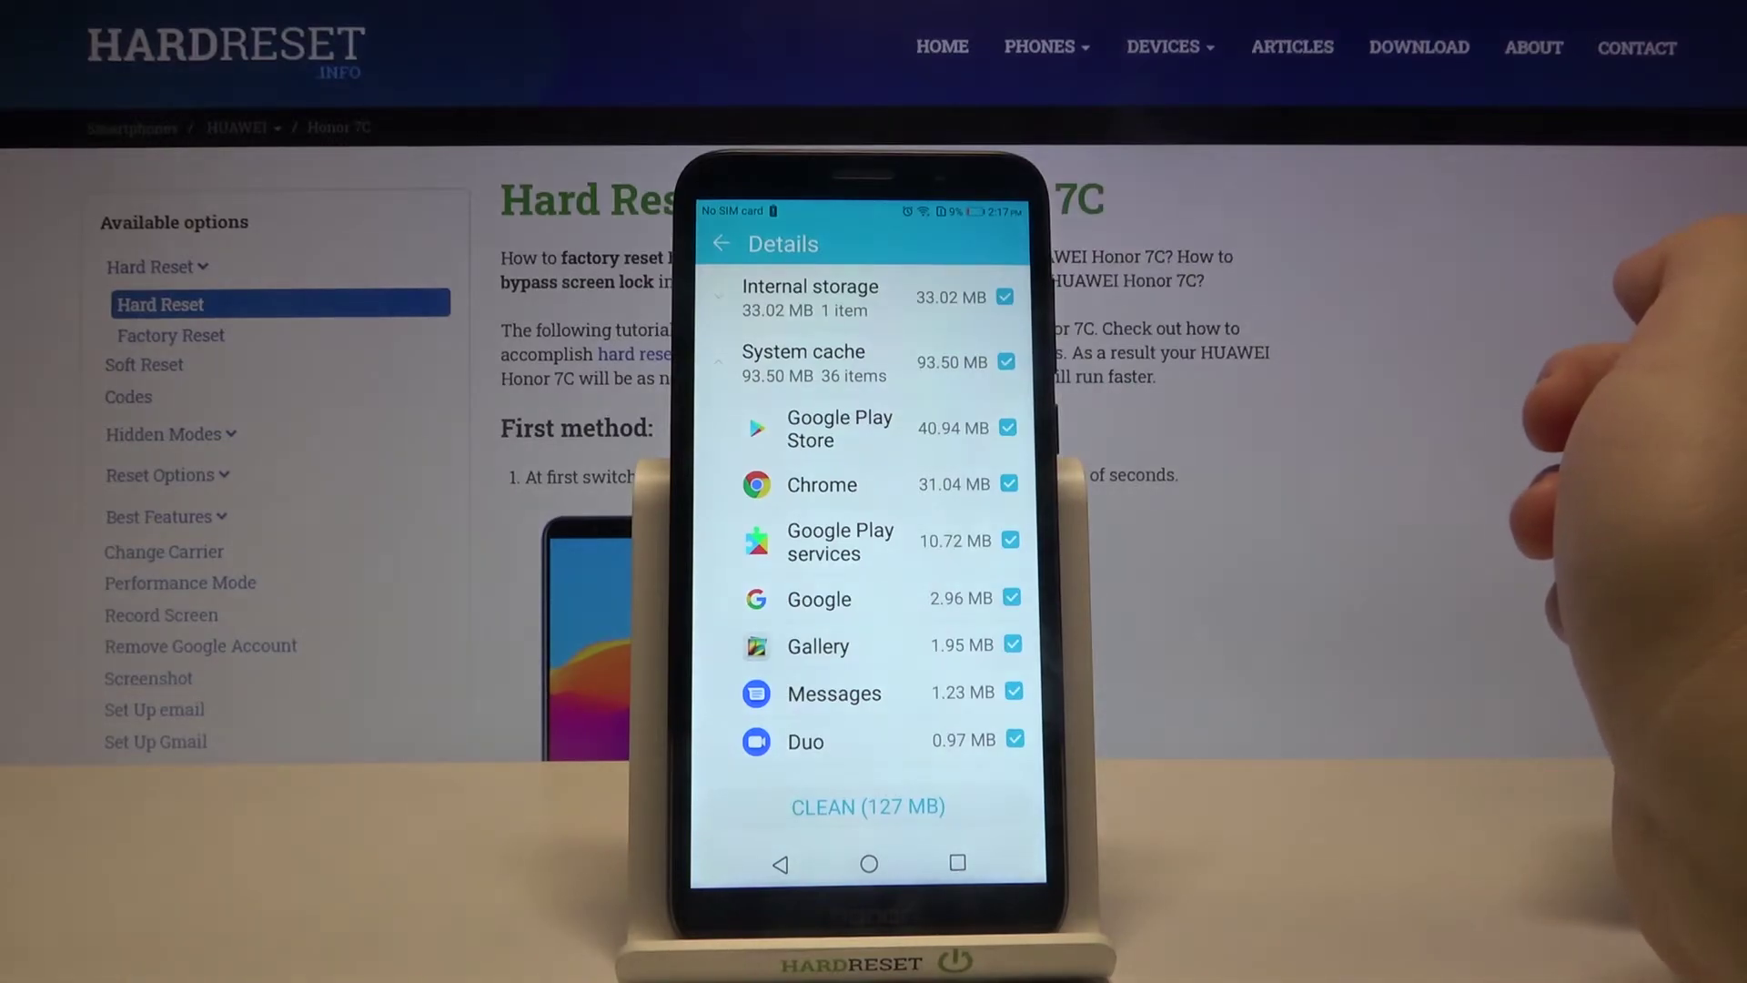
{"action": "left_click", "coordinate": [1005, 296]}
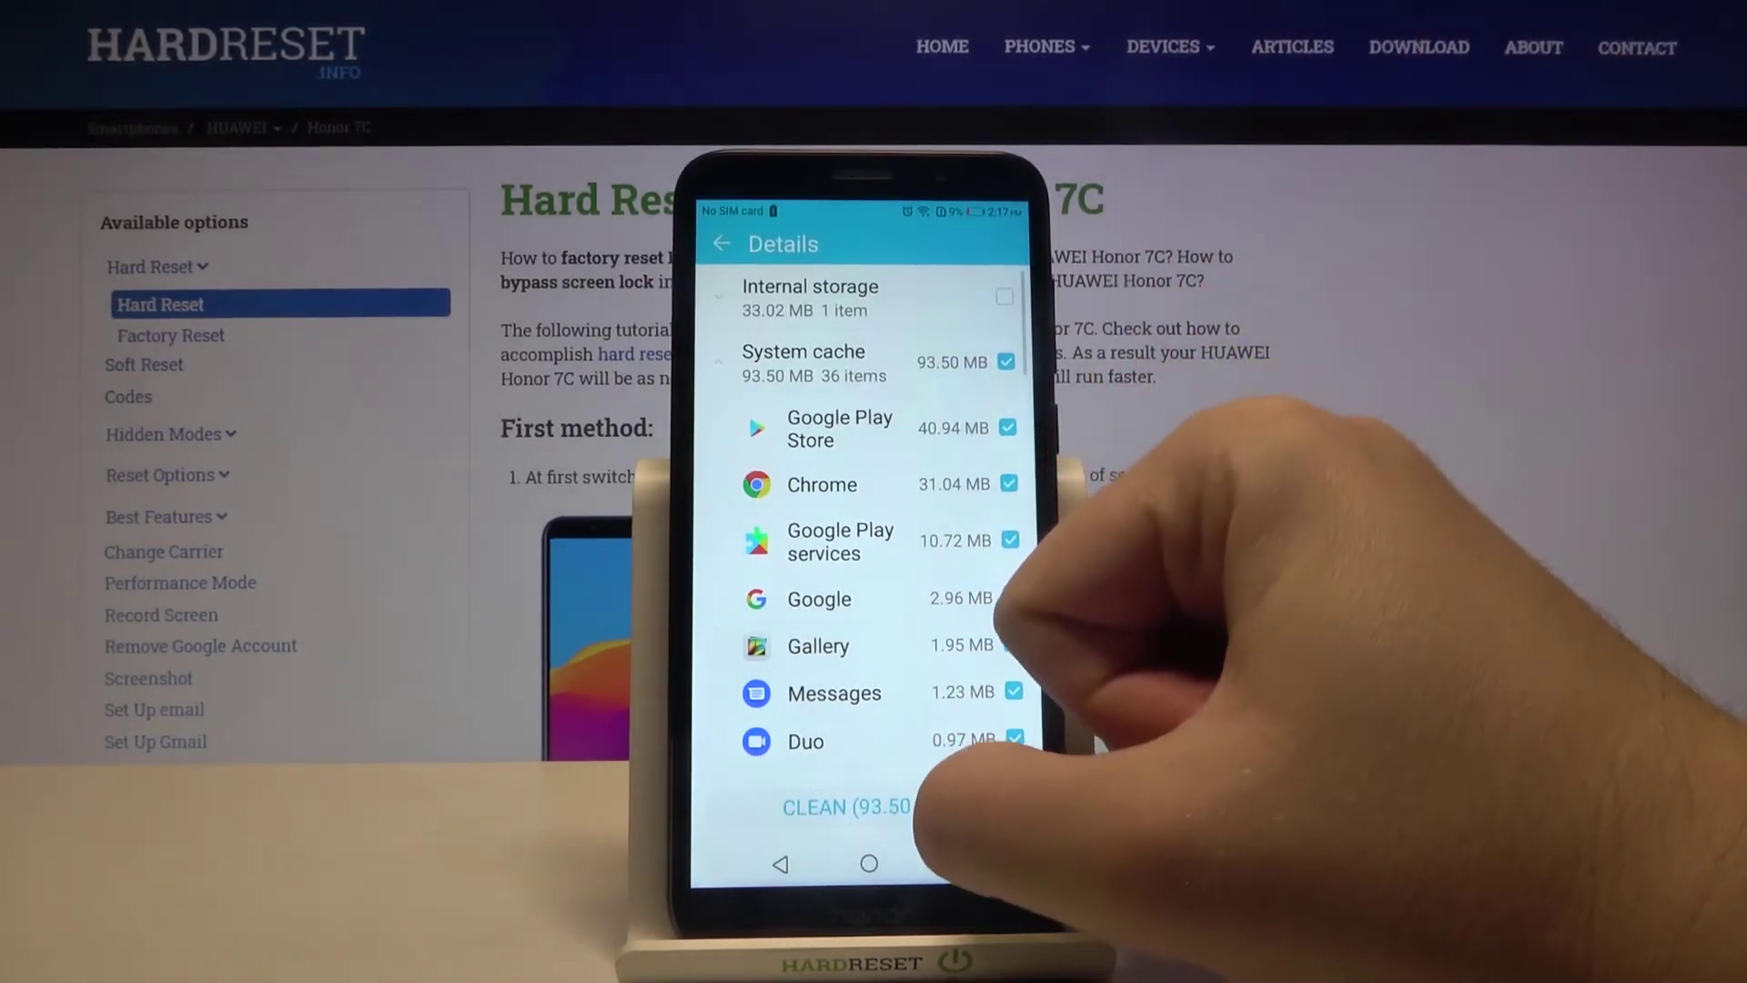
{"action": "left_click", "coordinate": [867, 805]}
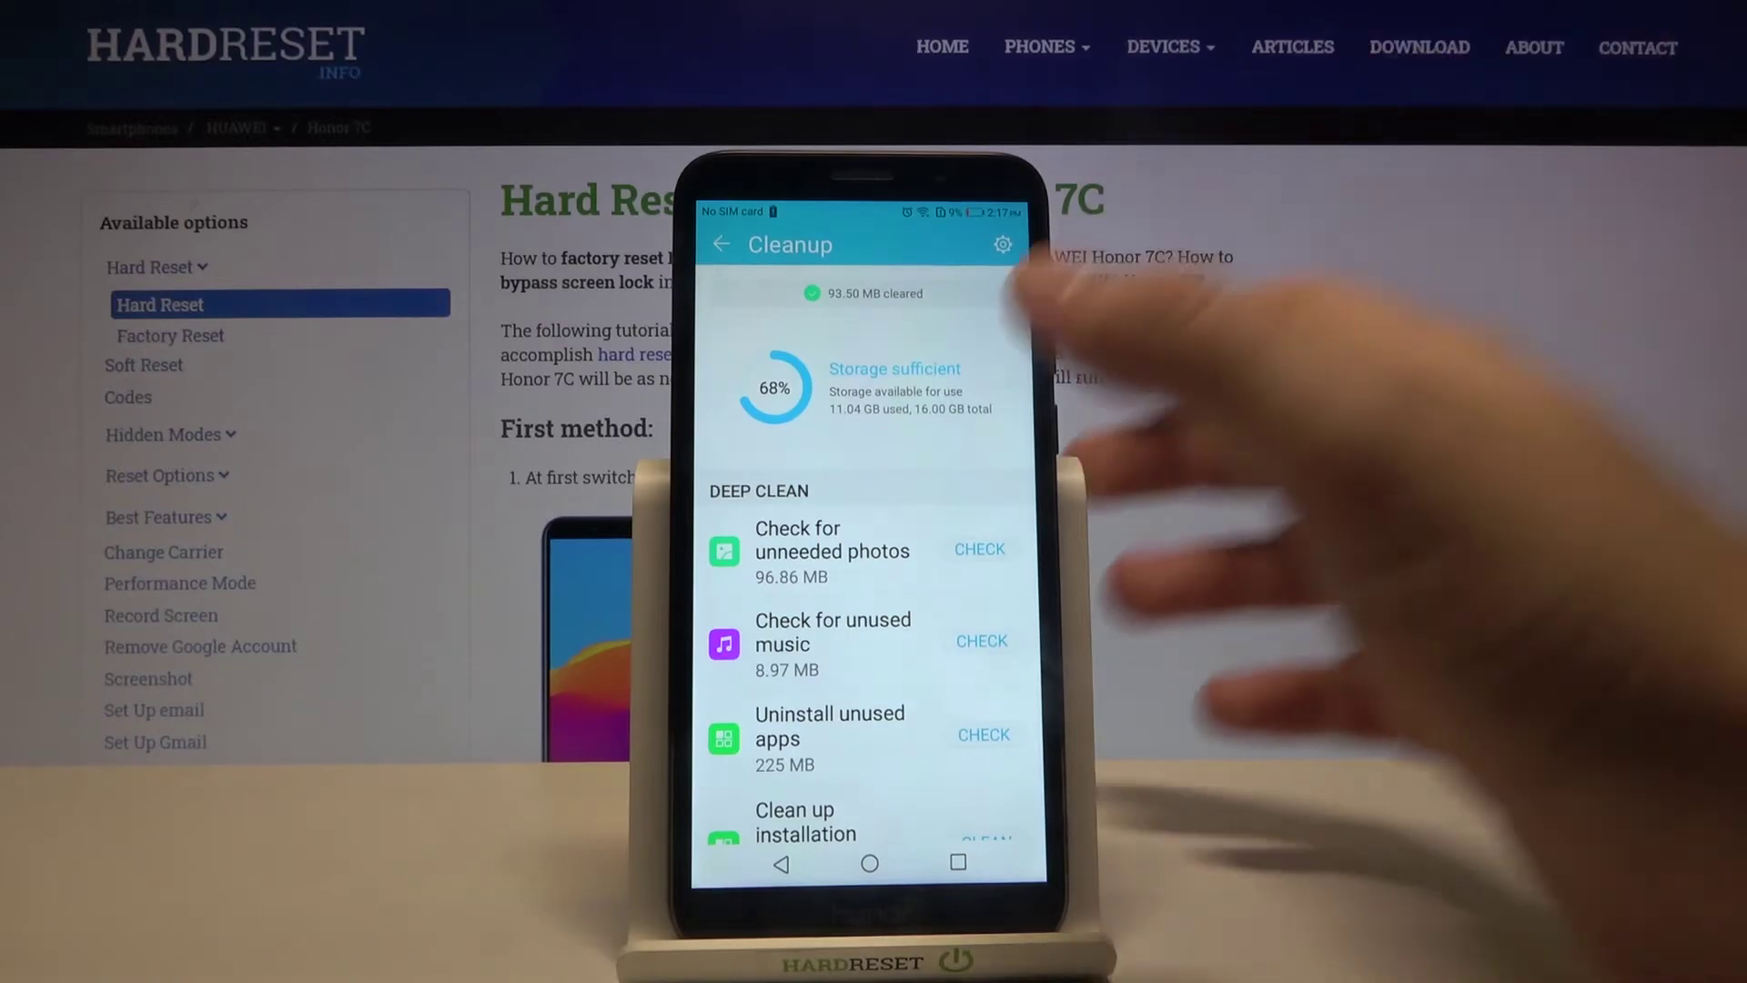
- Dismiss Phone Manager and Settings from recent apps, landing on the home screen
{"action": "left_click", "coordinate": [958, 863]}
{"action": "left_click_drag", "start_coordinate": [888, 629], "coordinate": [1229, 627]}
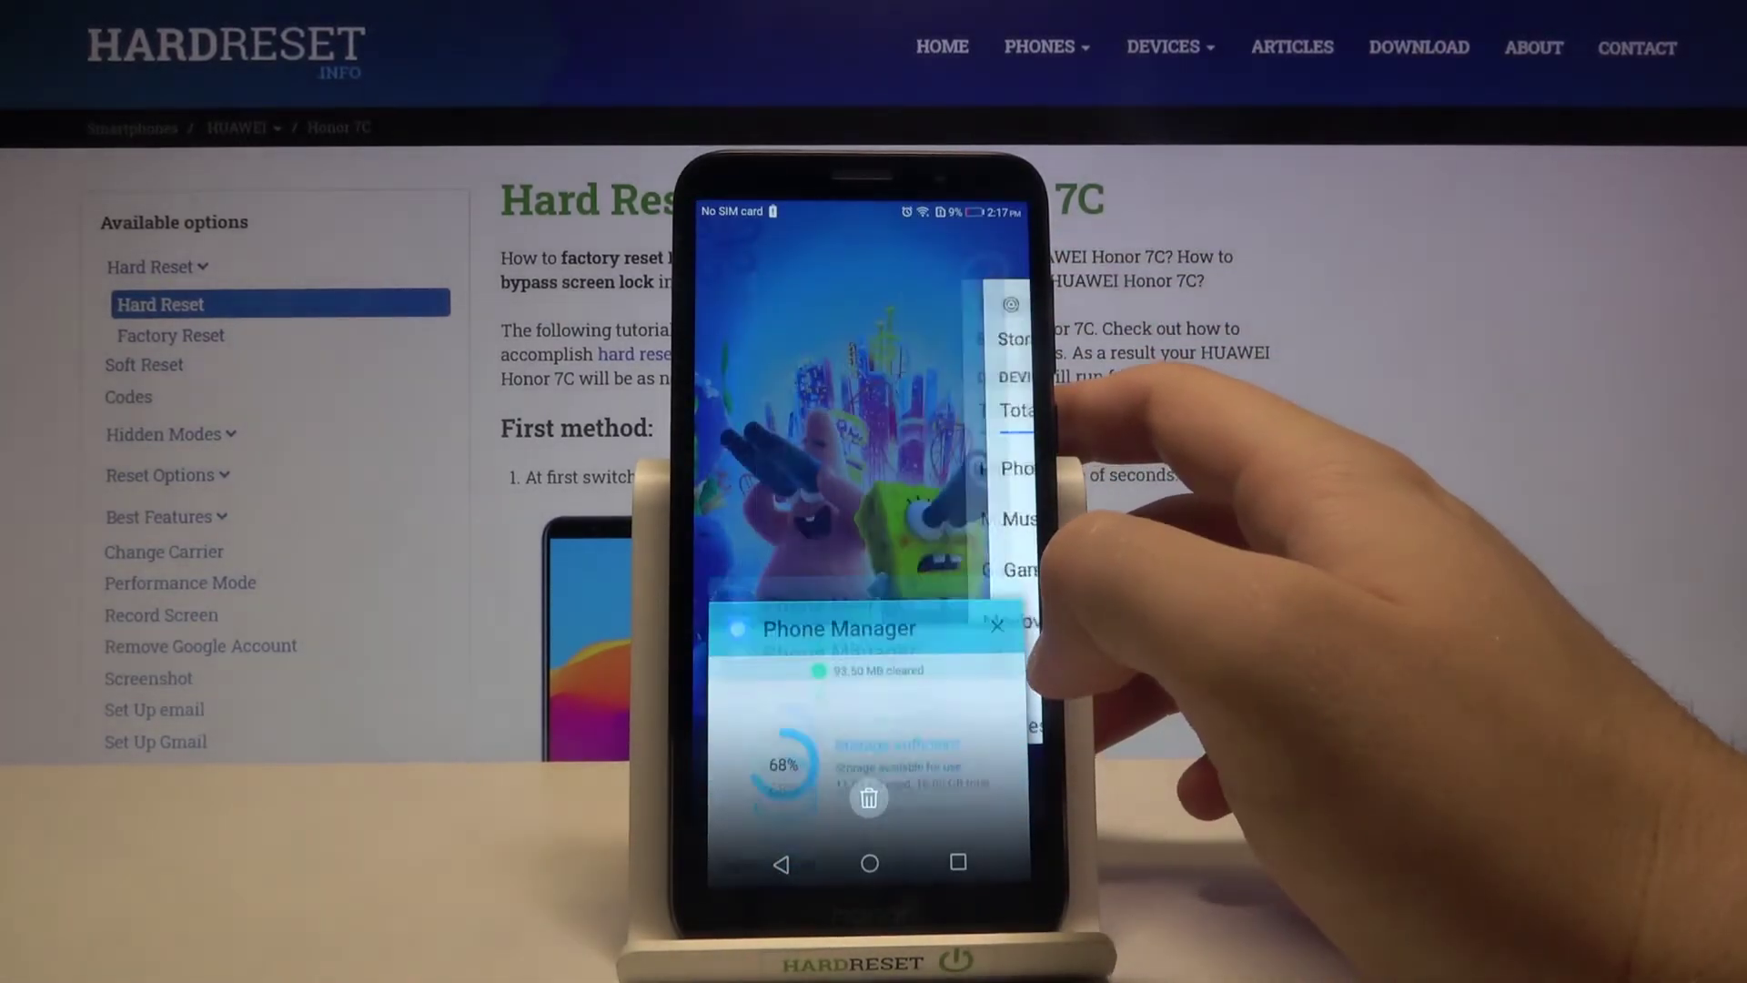
{"action": "left_click_drag", "start_coordinate": [895, 587], "coordinate": [1298, 587]}
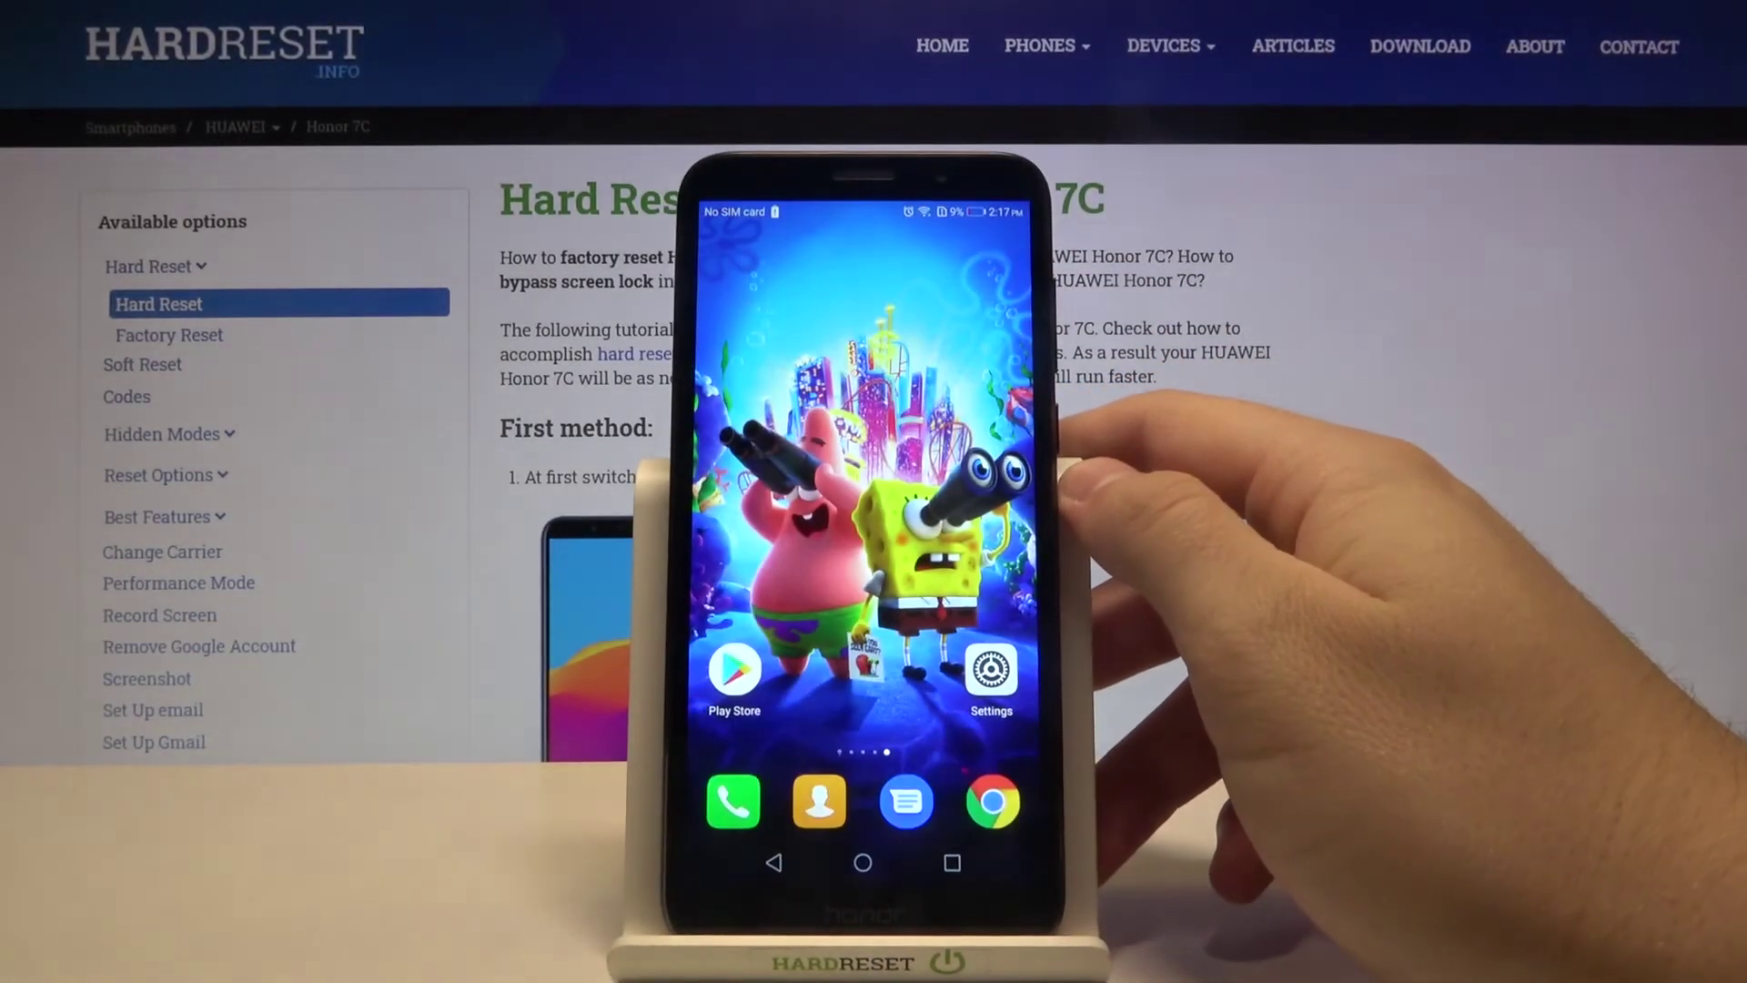